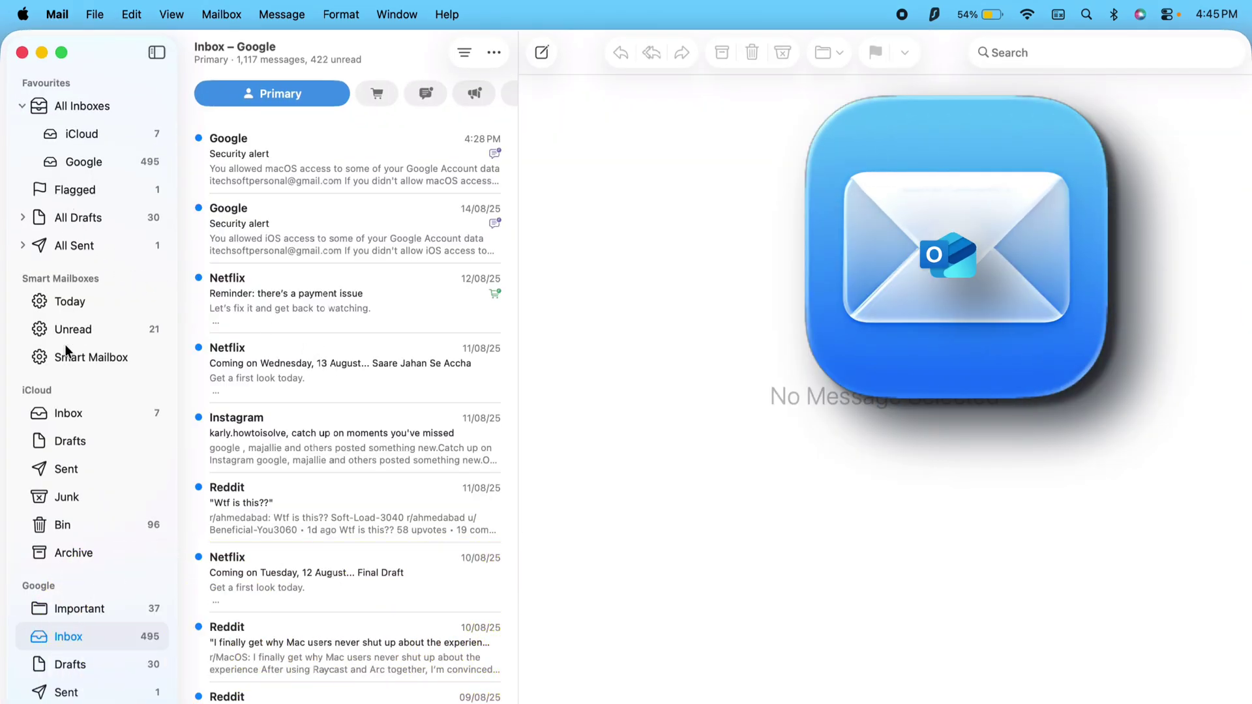
scroll(65, 345, "down", 5)
scroll(65, 345, "up", 5)
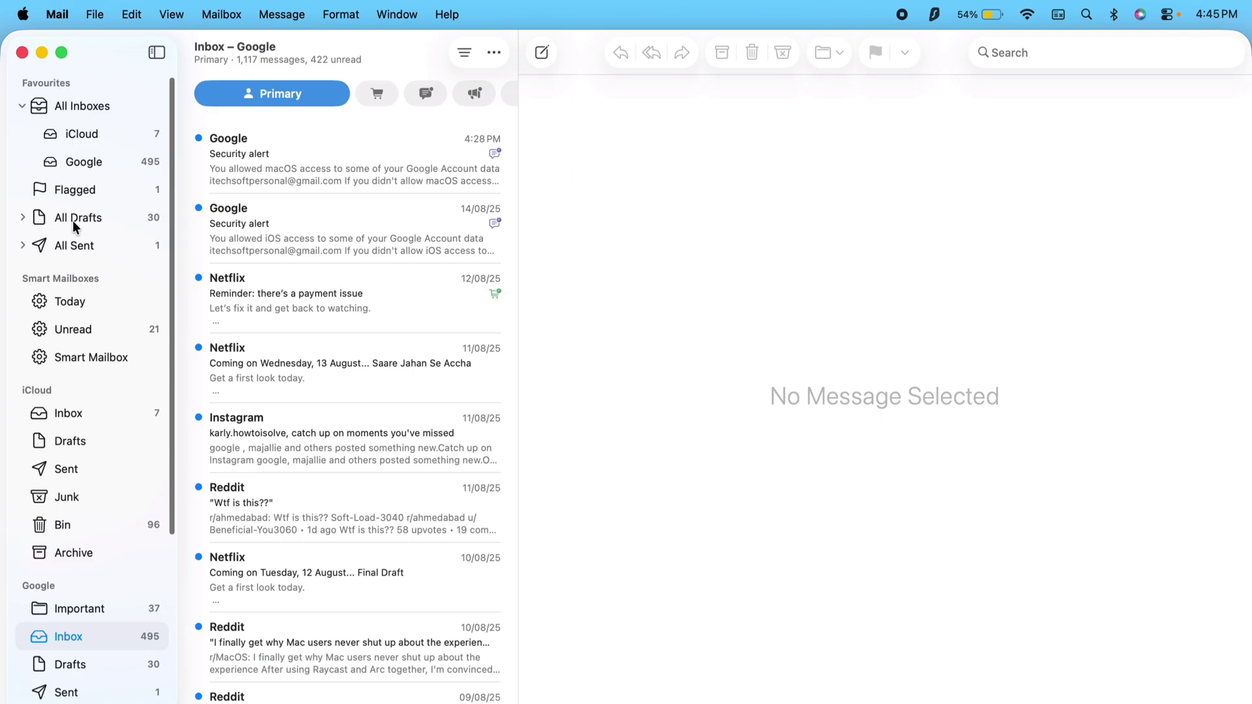
Move the mail window aside and relaunch Mail through Spotlight search
left_click(39, 56)
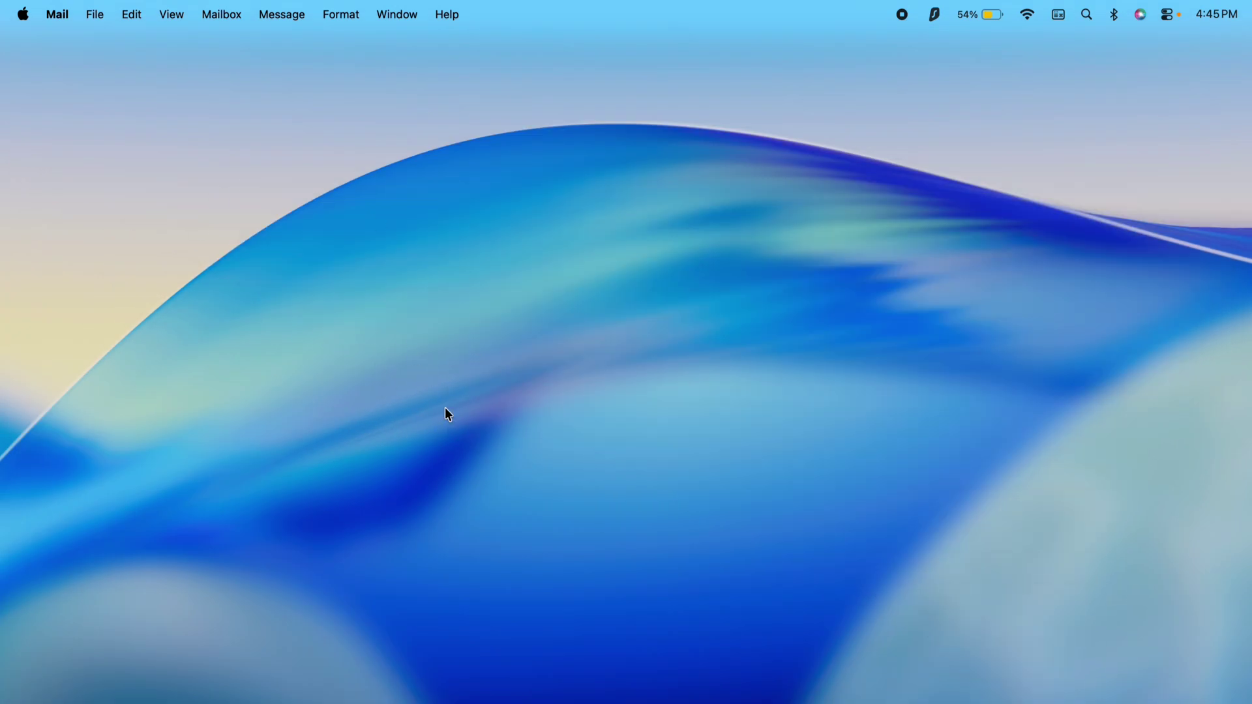
key("super+space")
type("mission")
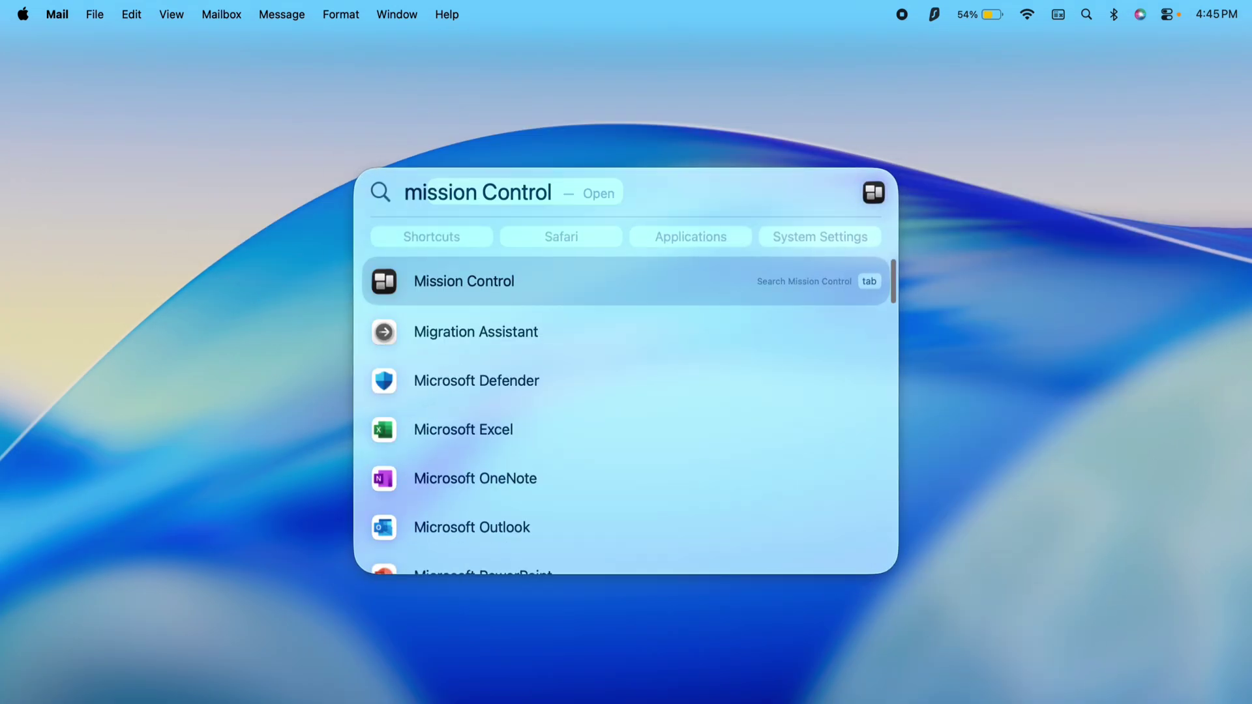
key("BackSpace")
key("BackSpace")
key("BackSpace")
type("ail")
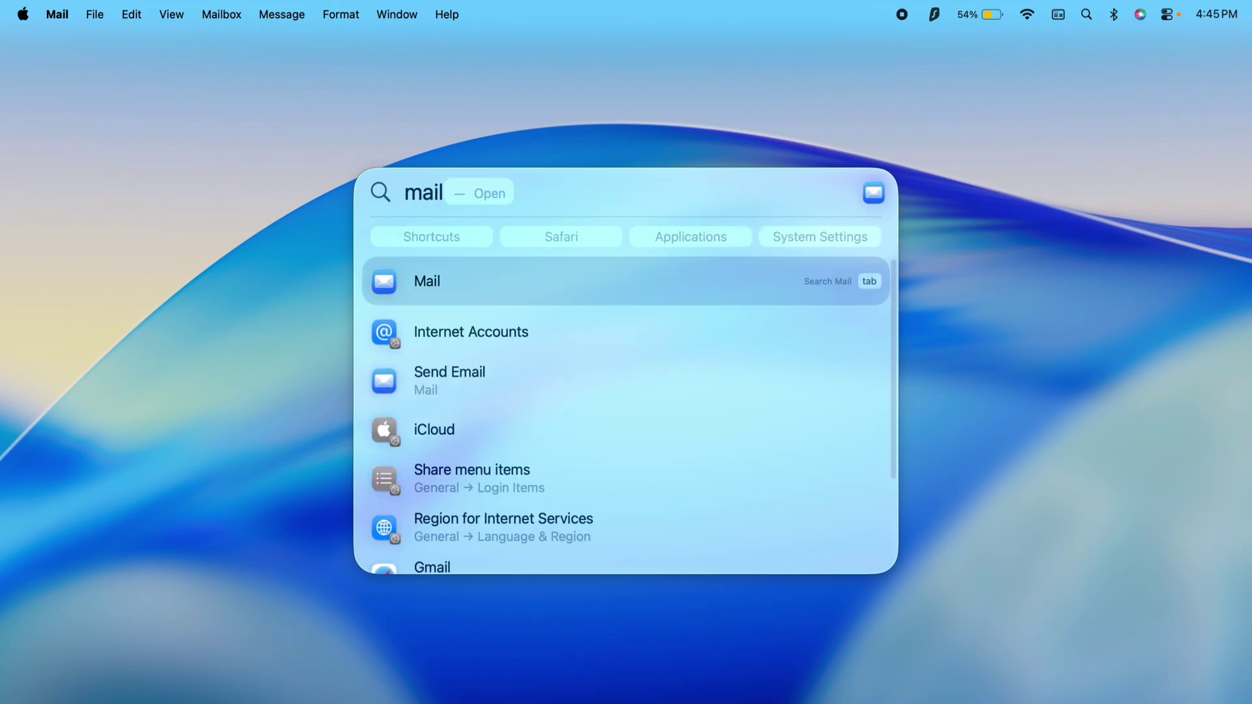
key("Return")
scroll(69, 304, "down", 5)
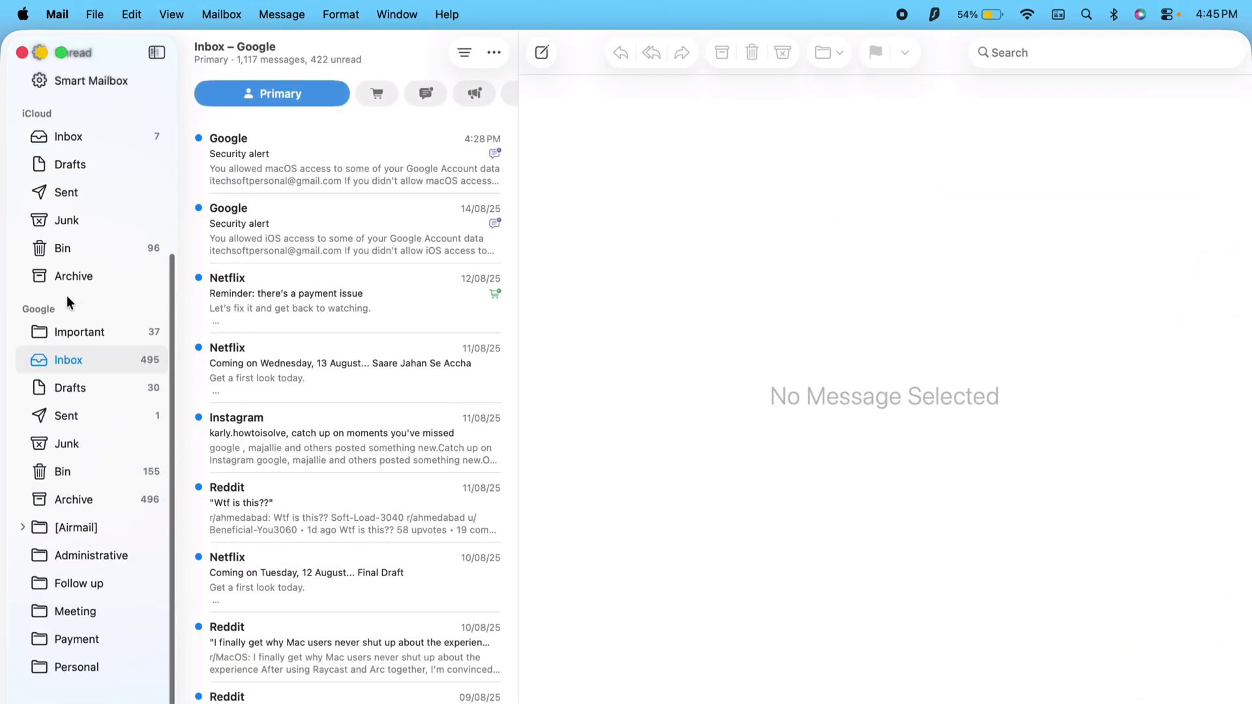
scroll(69, 304, "up", 5)
Start adding a new mail account and bring up the mail provider list
left_click(105, 47)
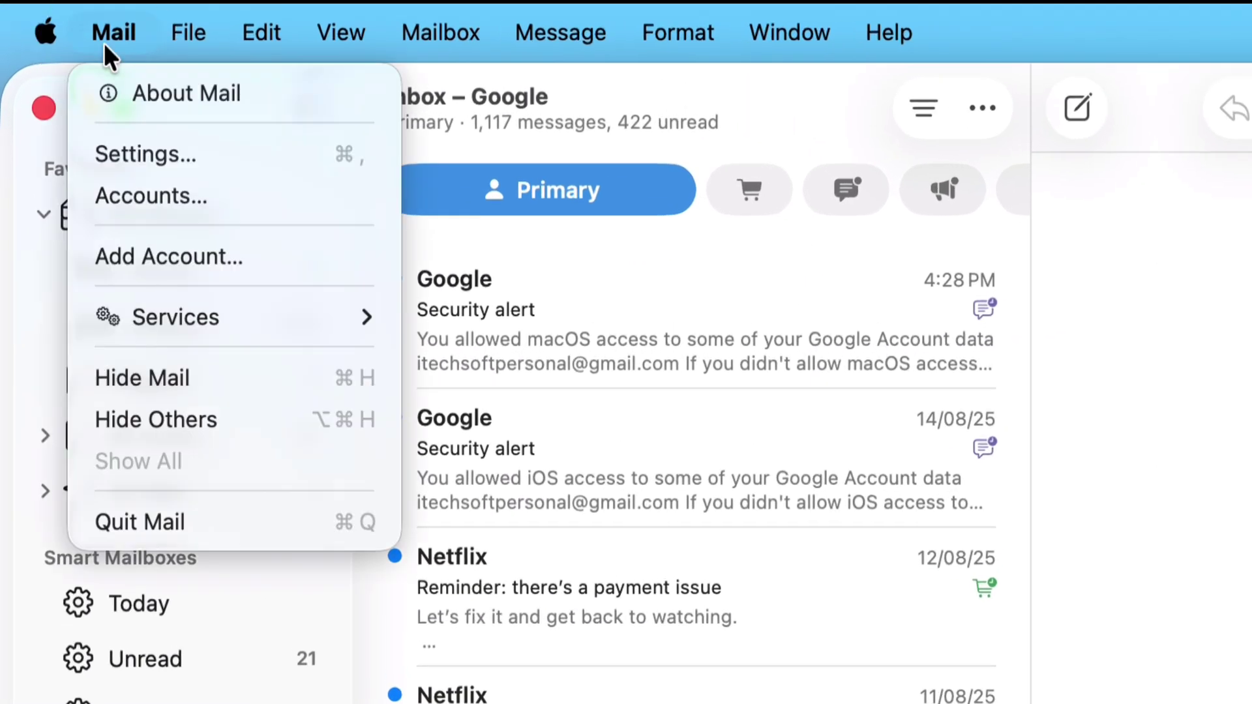
left_click(148, 256)
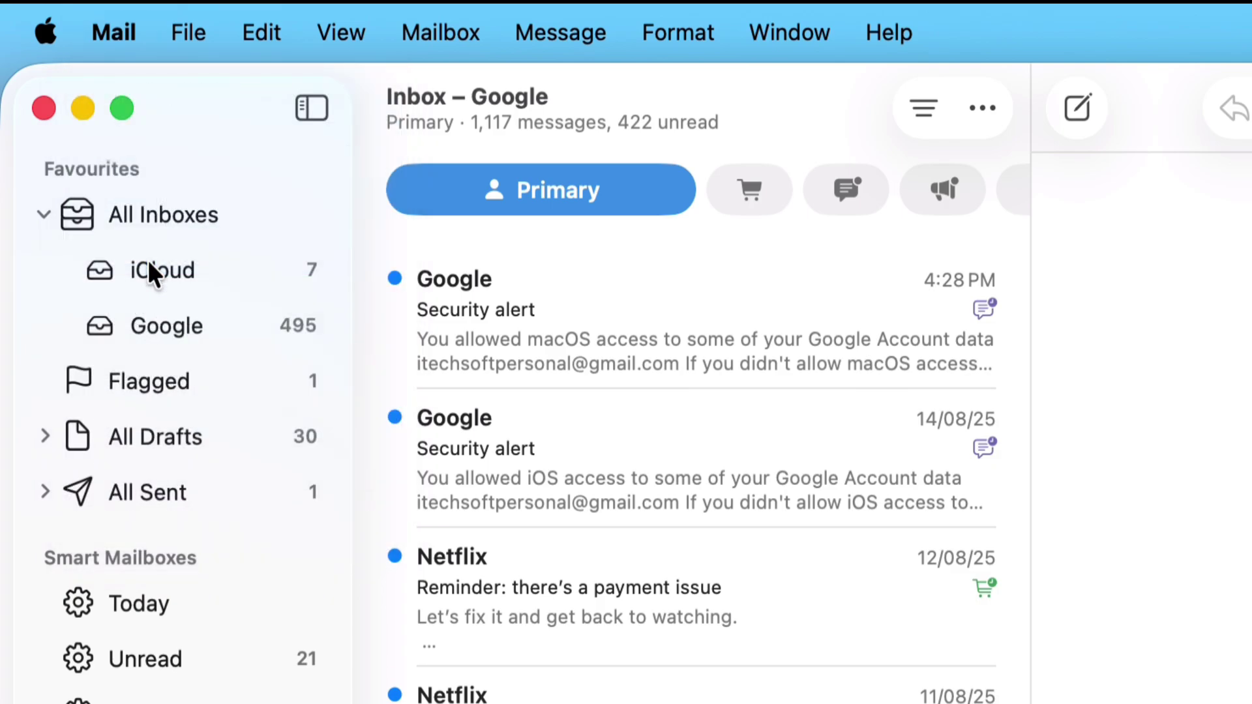
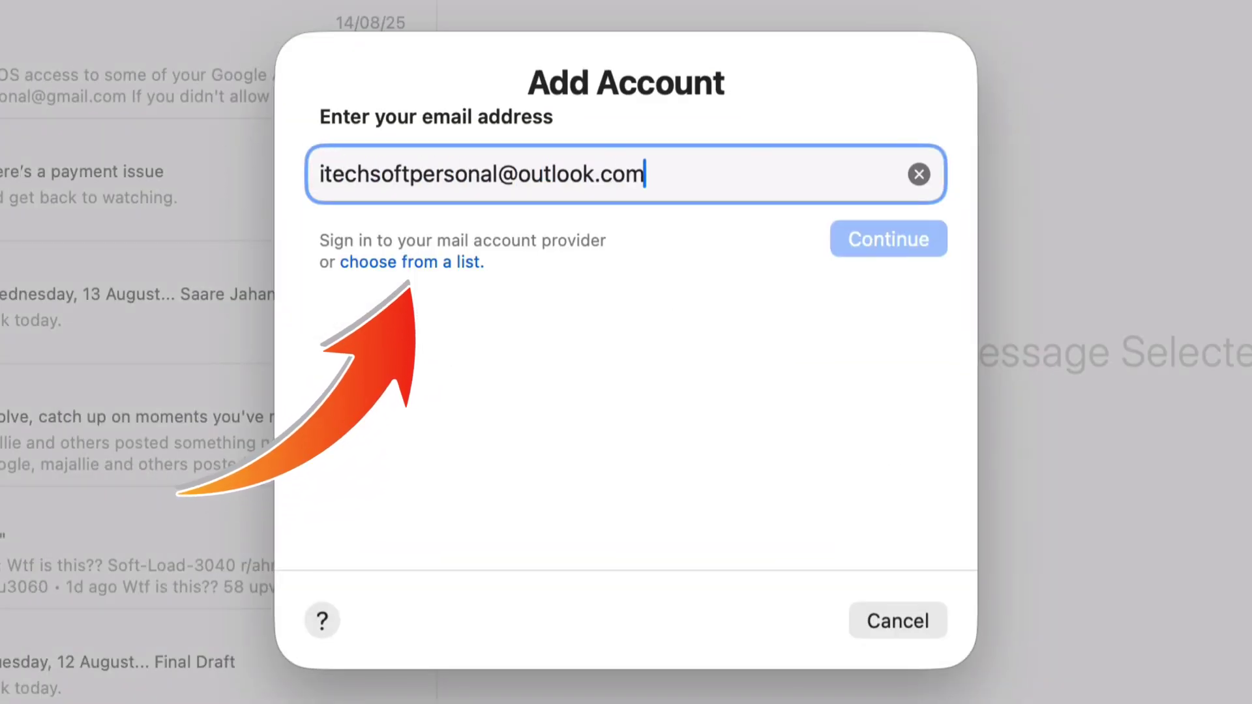
left_click(407, 261)
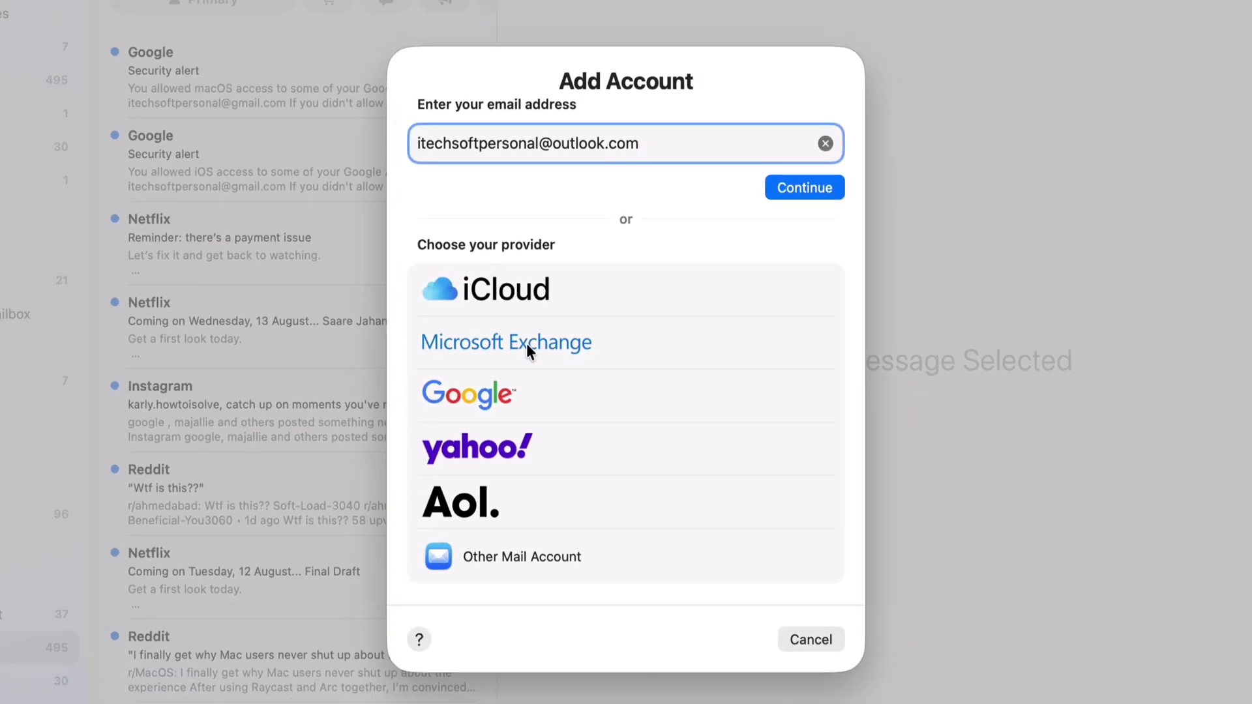
Rename the Exchange account to 'iTechsoft MS' and submit it for Microsoft sign-in
left_click(807, 186)
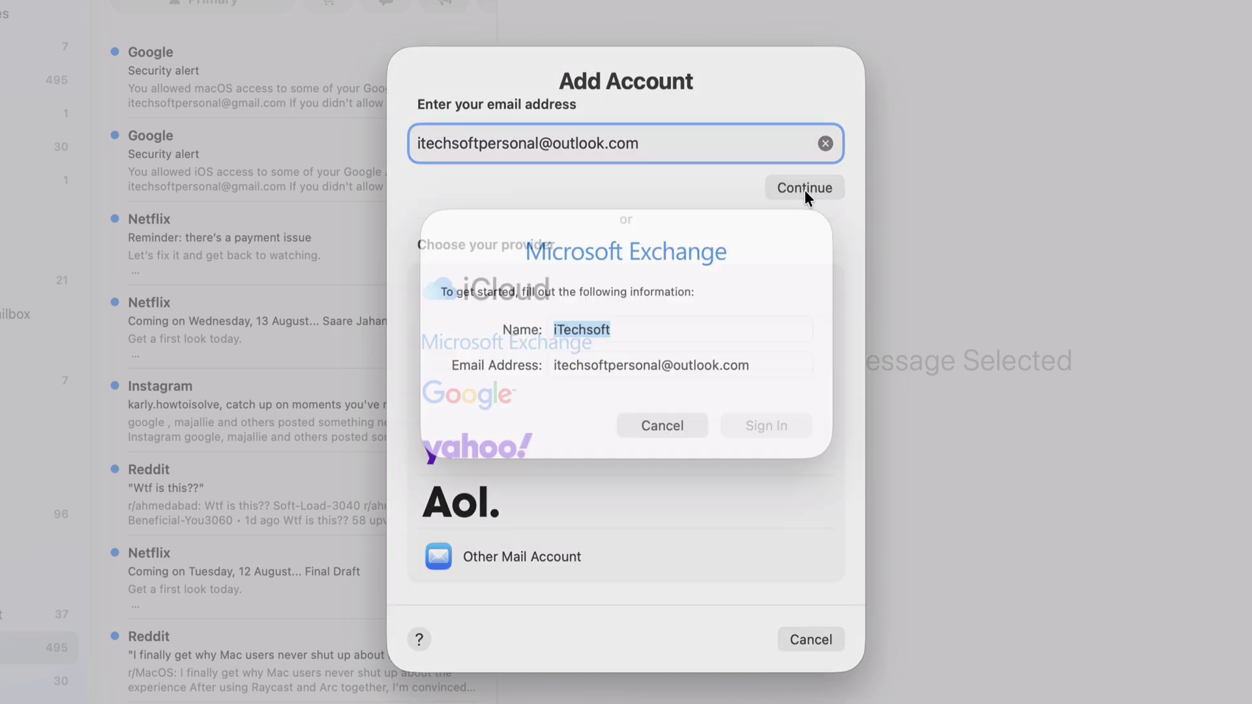
left_click(668, 354)
type("M")
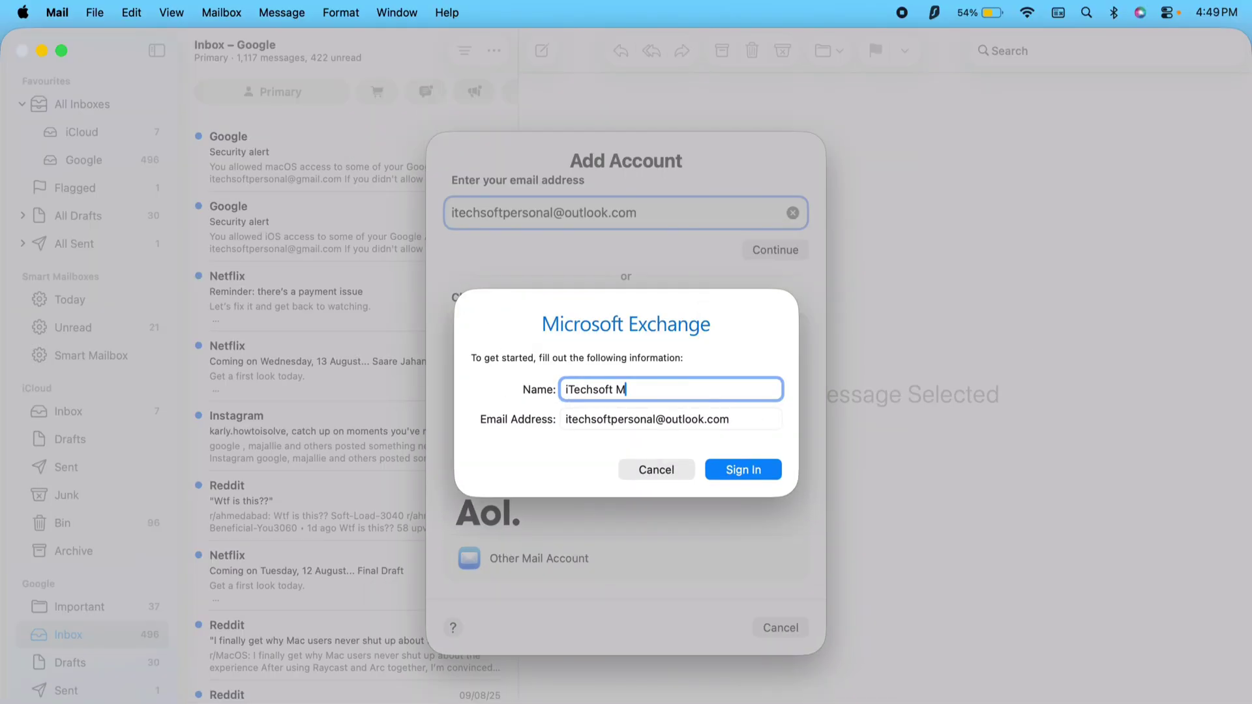
type("ic")
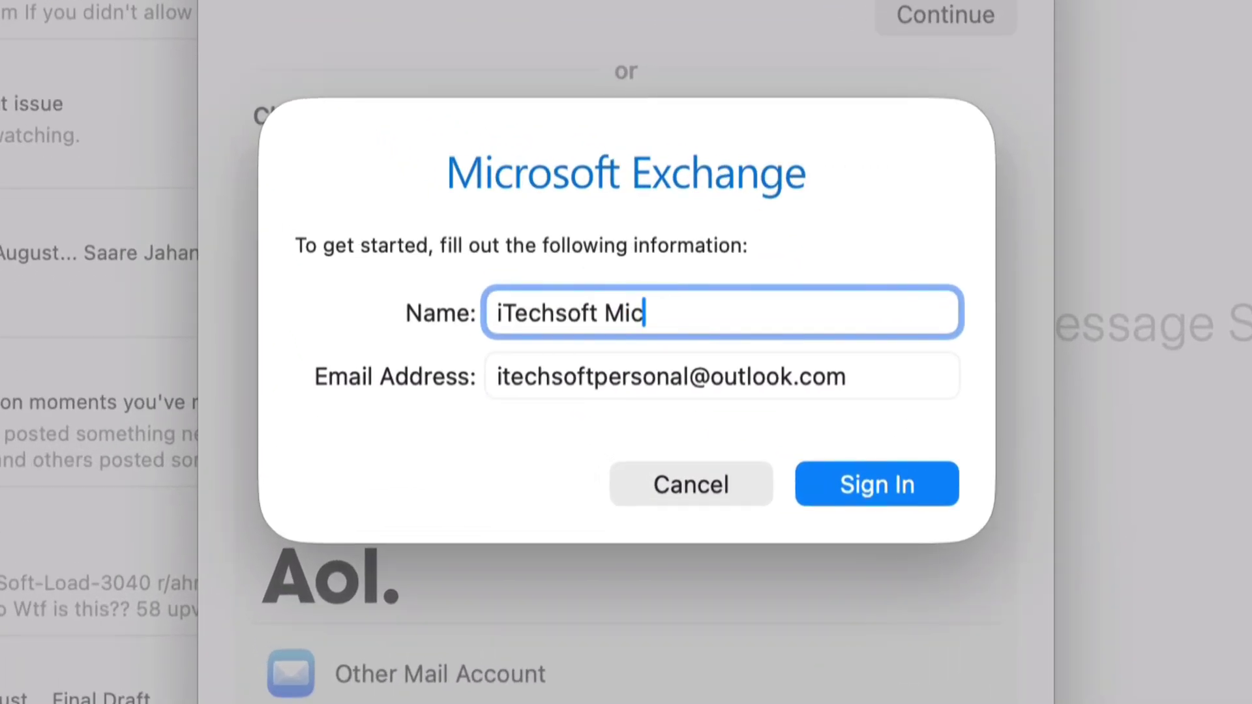
left_click(861, 484)
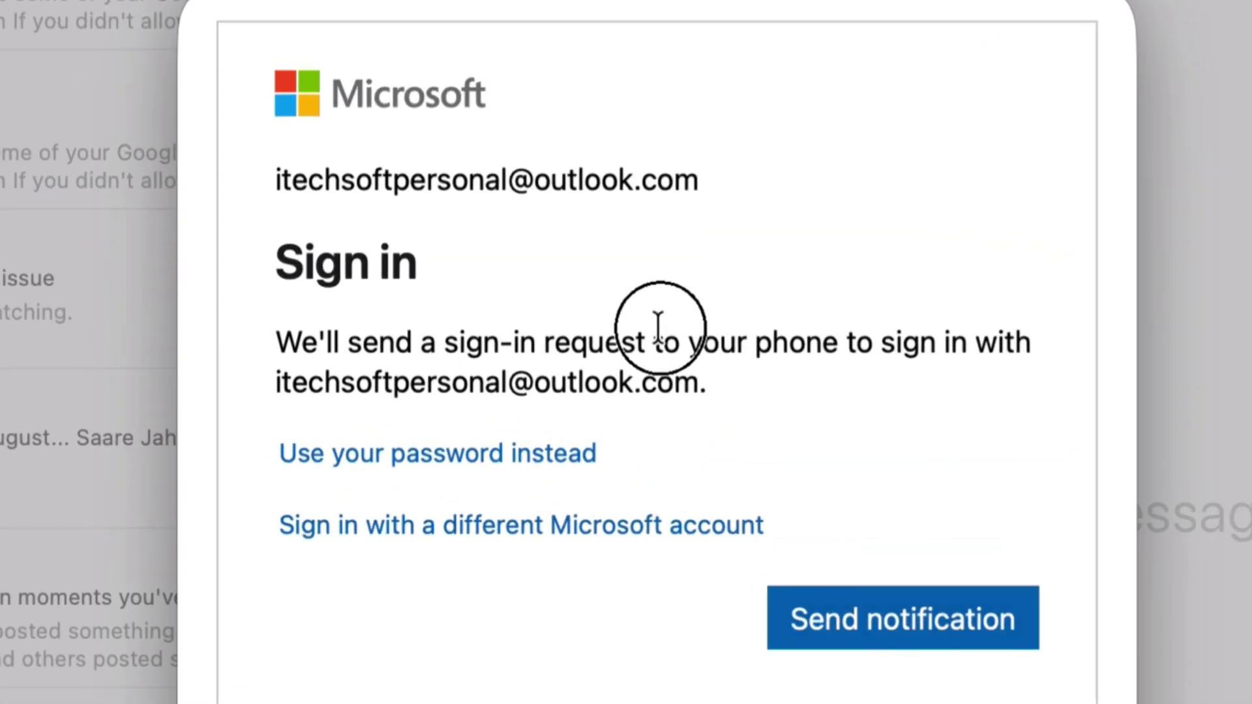
Sign in to the Microsoft account with its password instead of a phone request
left_click_drag(626, 291, 726, 291)
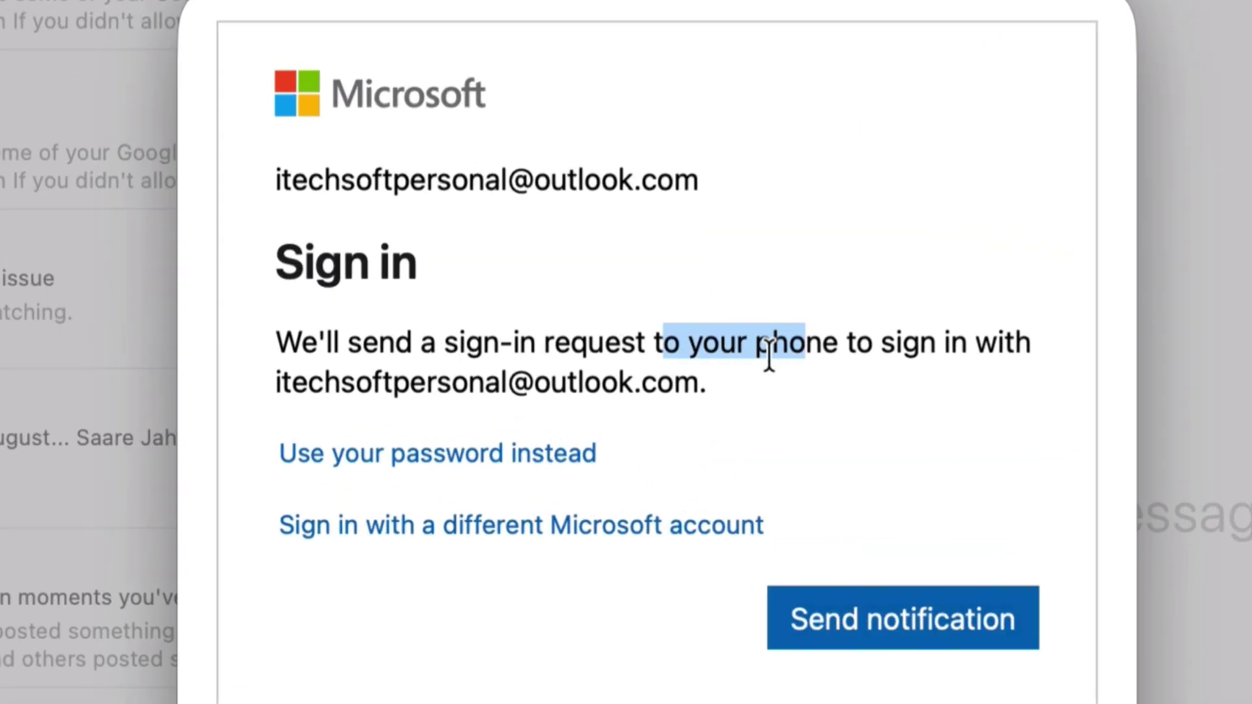
left_click(697, 290)
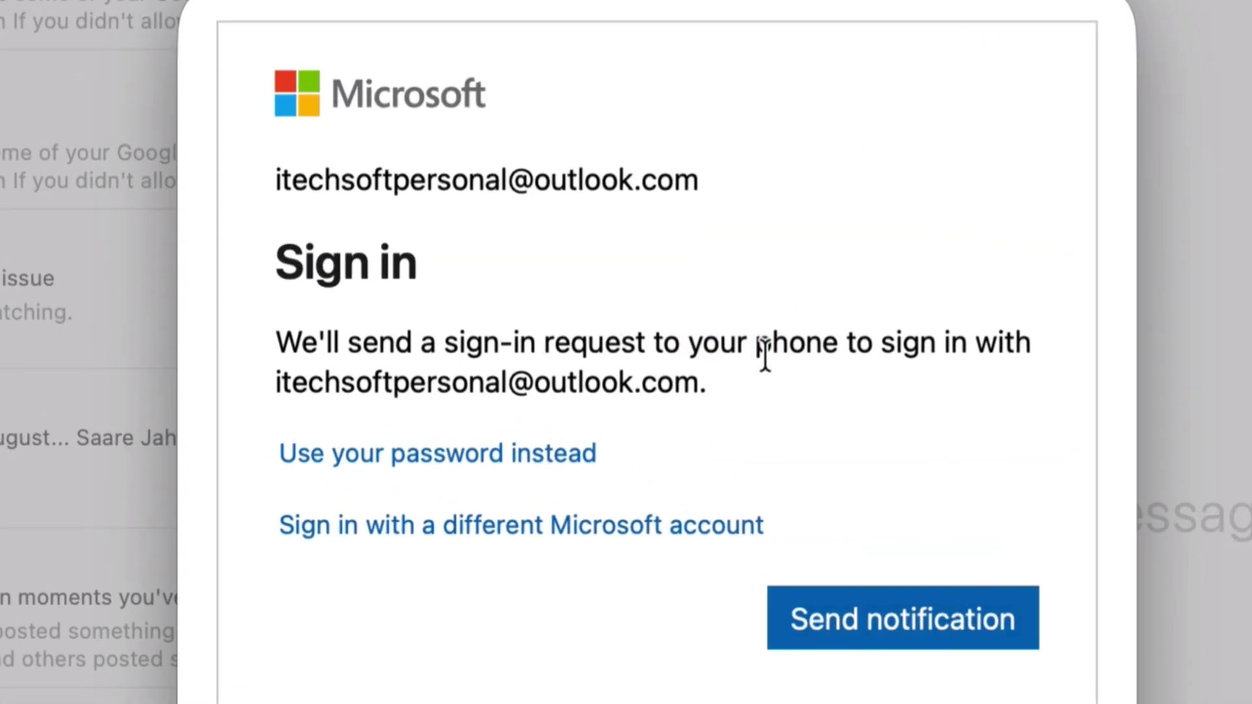
left_click(440, 456)
type("••••••••••••••")
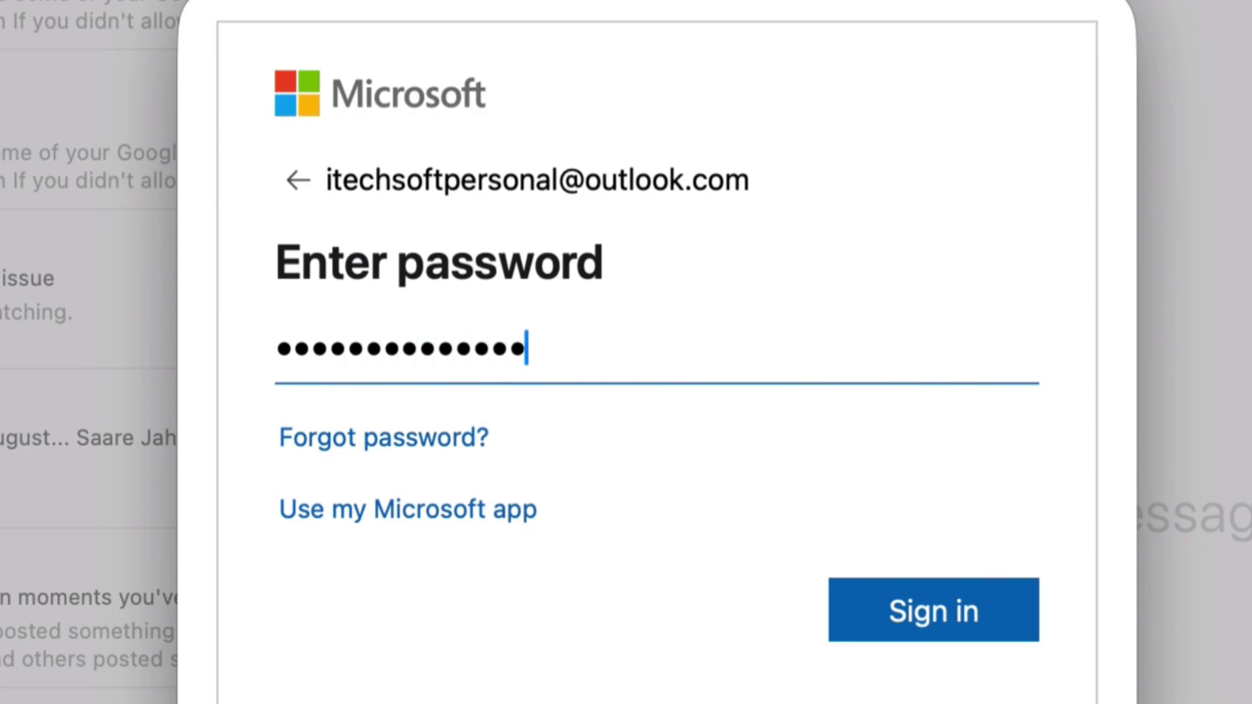
left_click(951, 631)
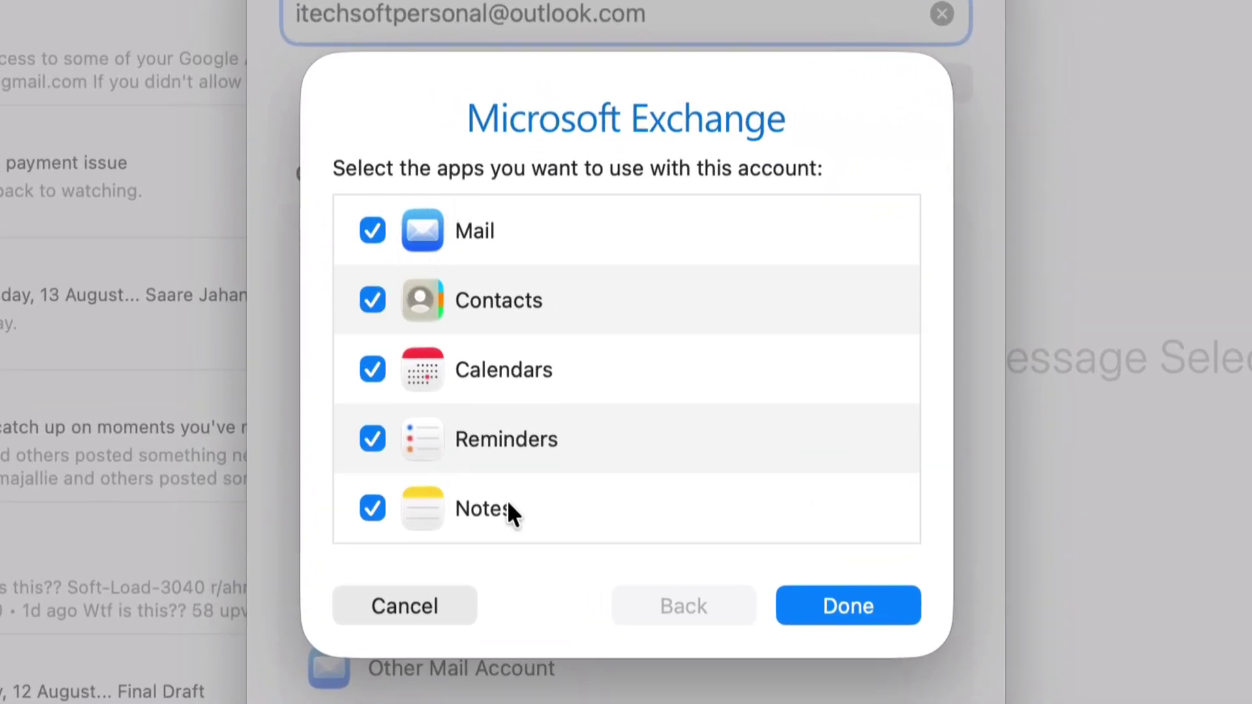
Finish setup with all apps enabled, open the Exchange Inbox, and check a new message's sender
left_click(837, 612)
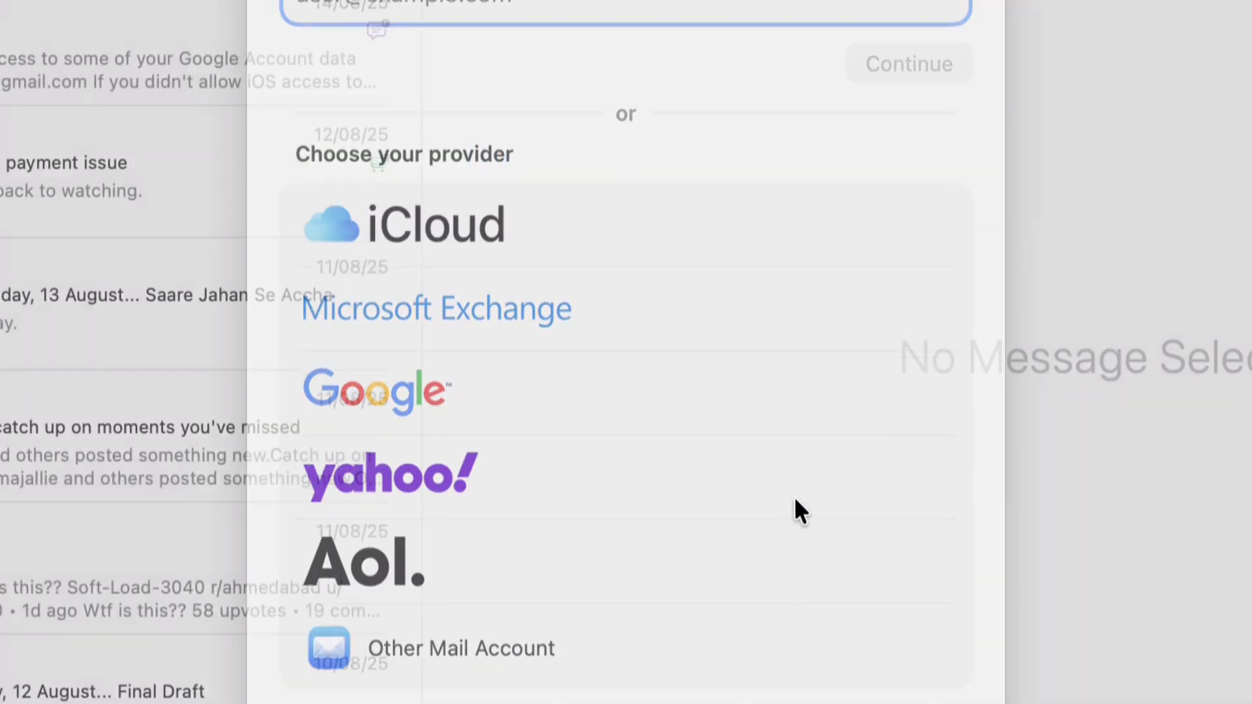
scroll(66, 492, "down", 5)
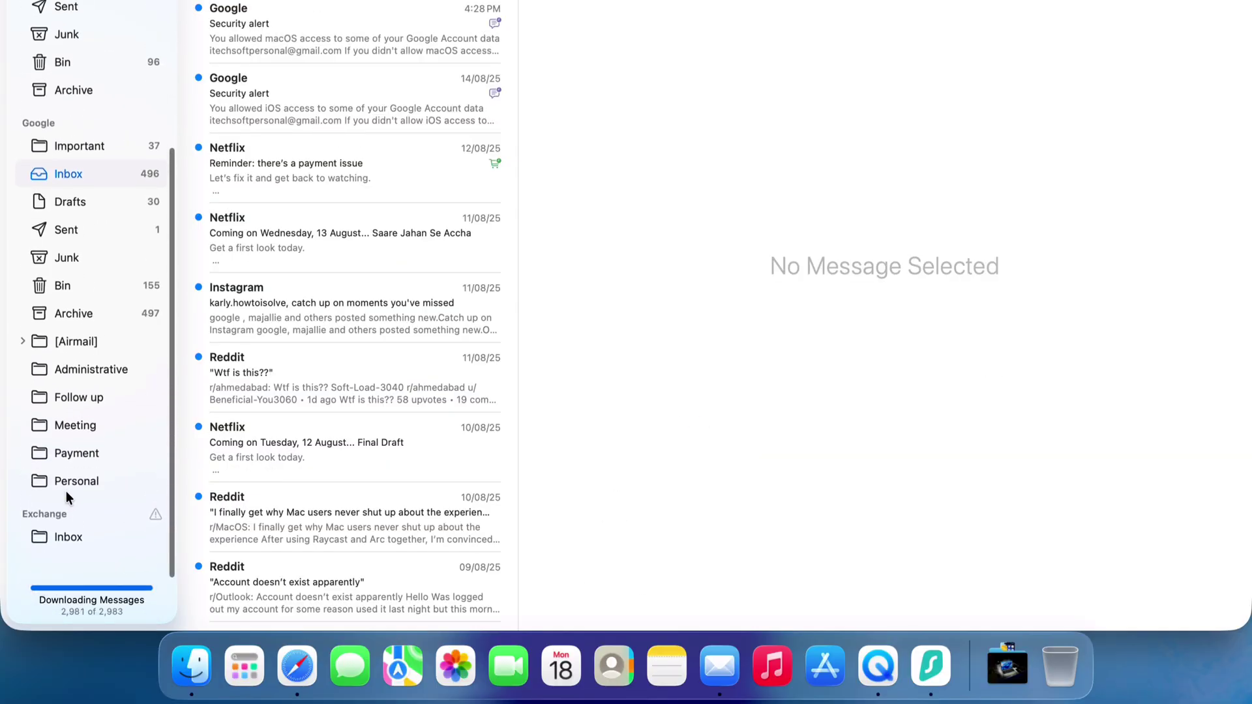
left_click(64, 540)
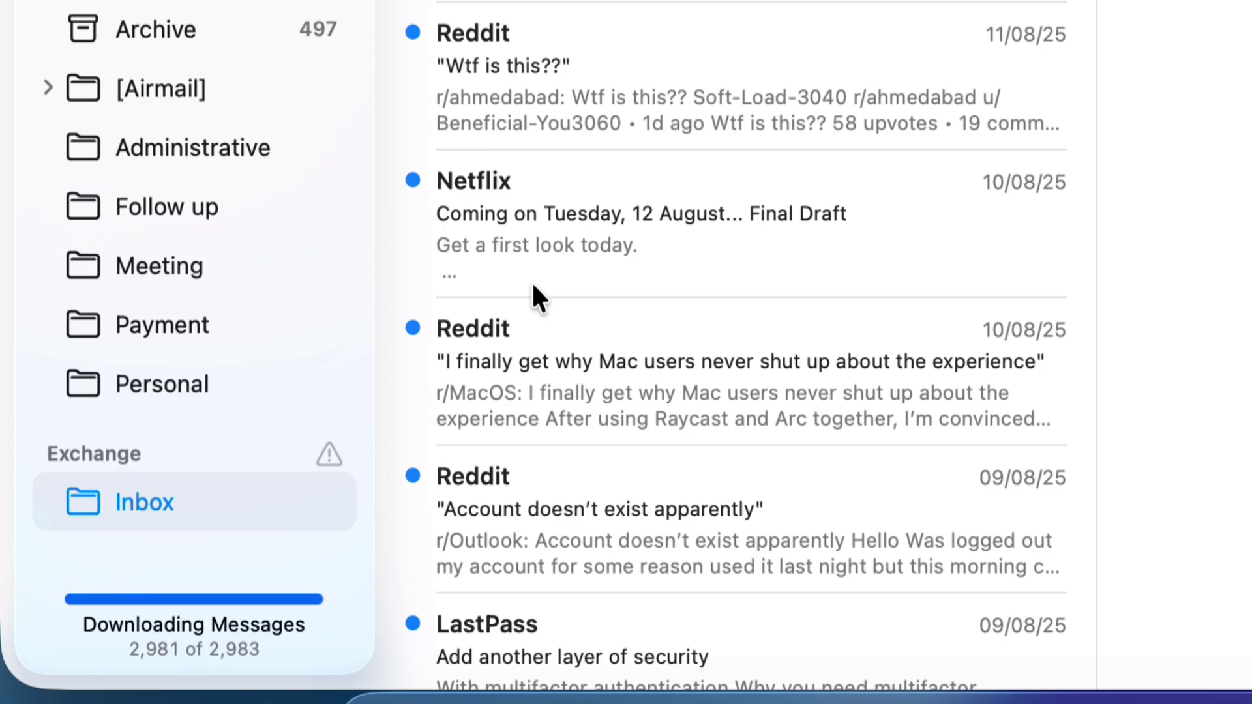
scroll(532, 280, "down", 10)
scroll(531, 284, "down", 2)
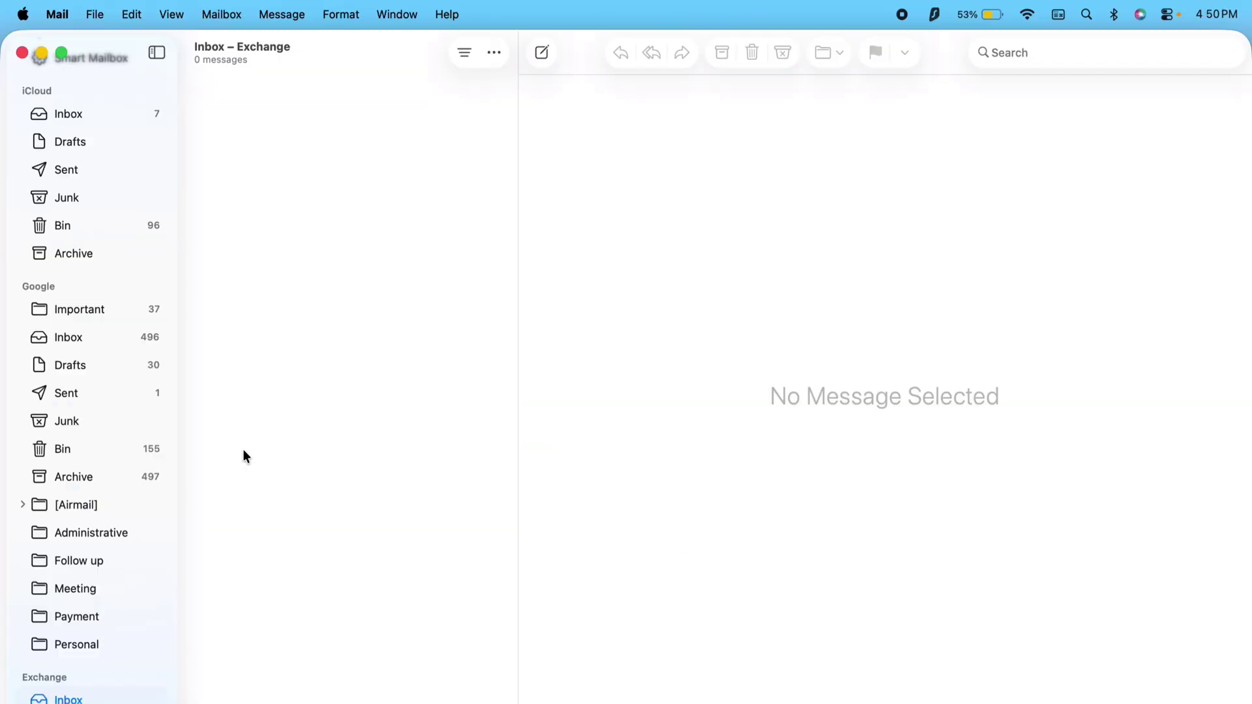
left_click(541, 52)
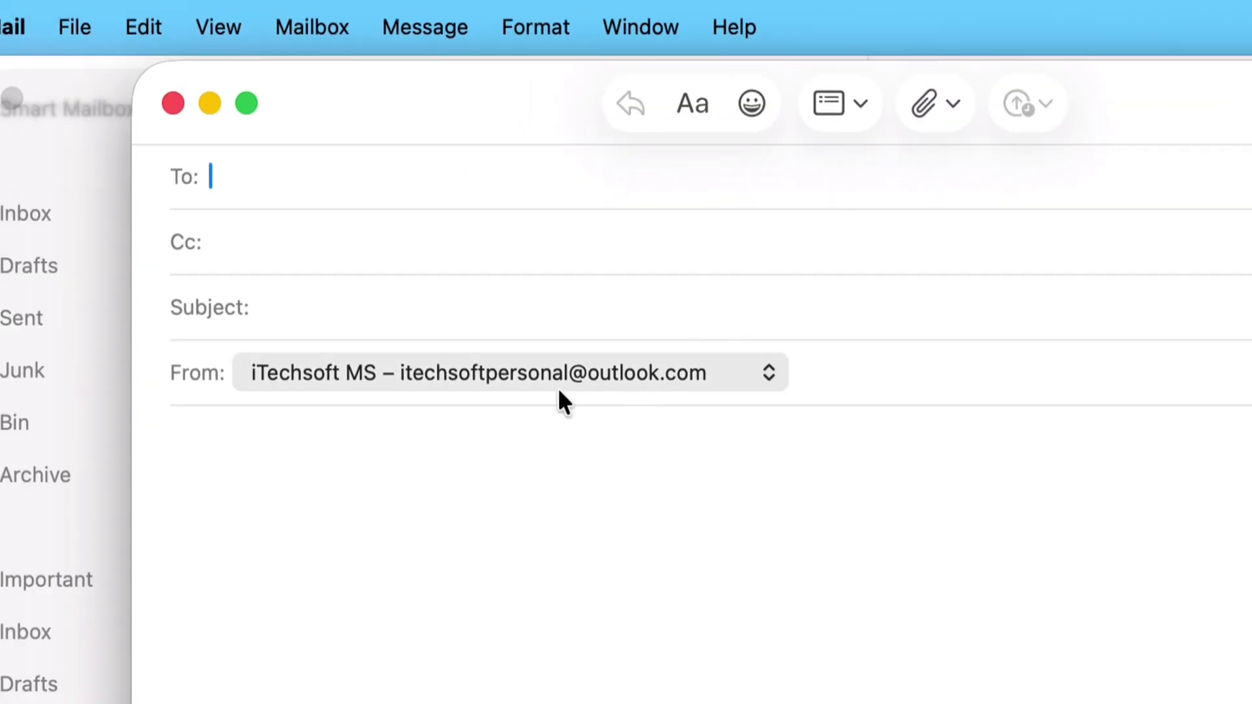
left_click(173, 104)
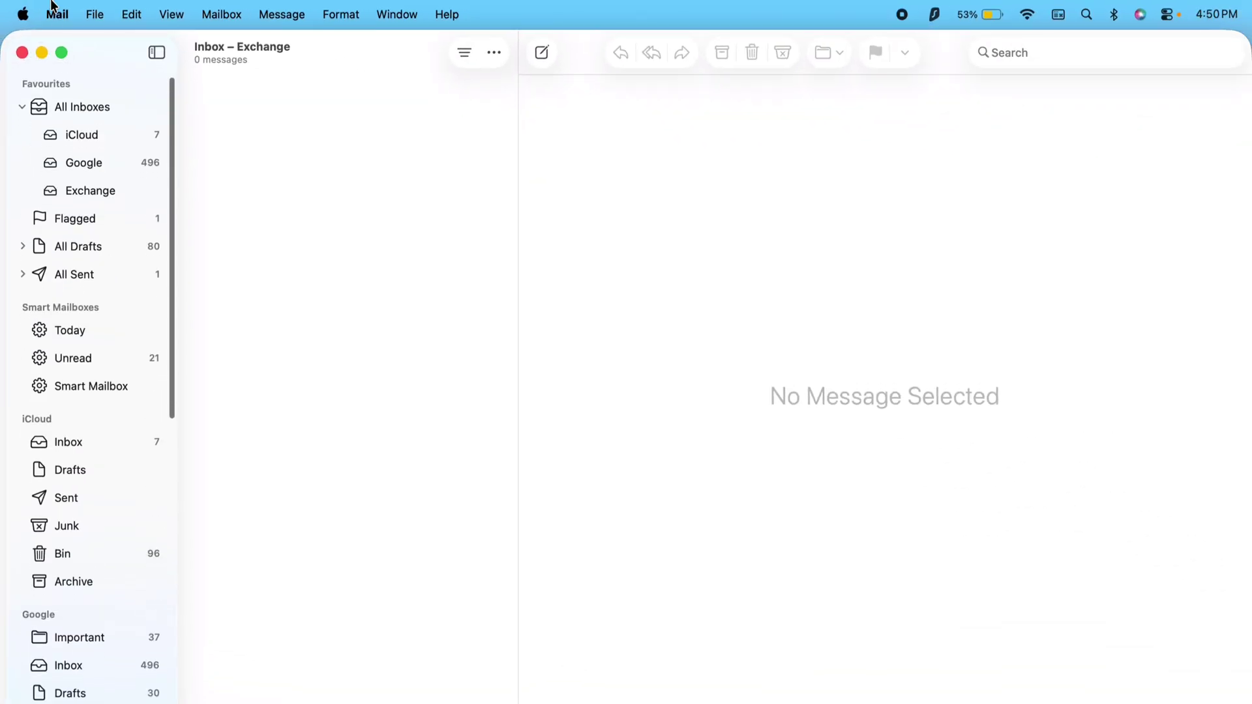
Delete the Google account in Internet Accounts and confirm the removal
left_click(57, 14)
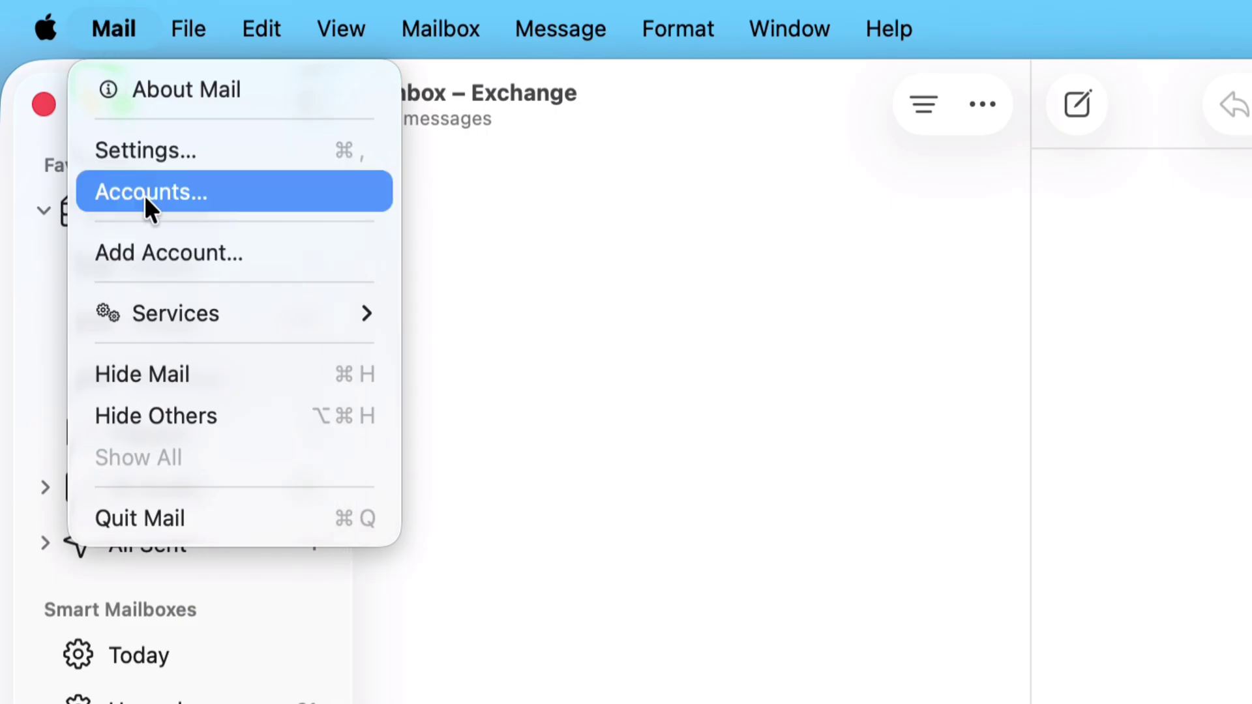
left_click(144, 194)
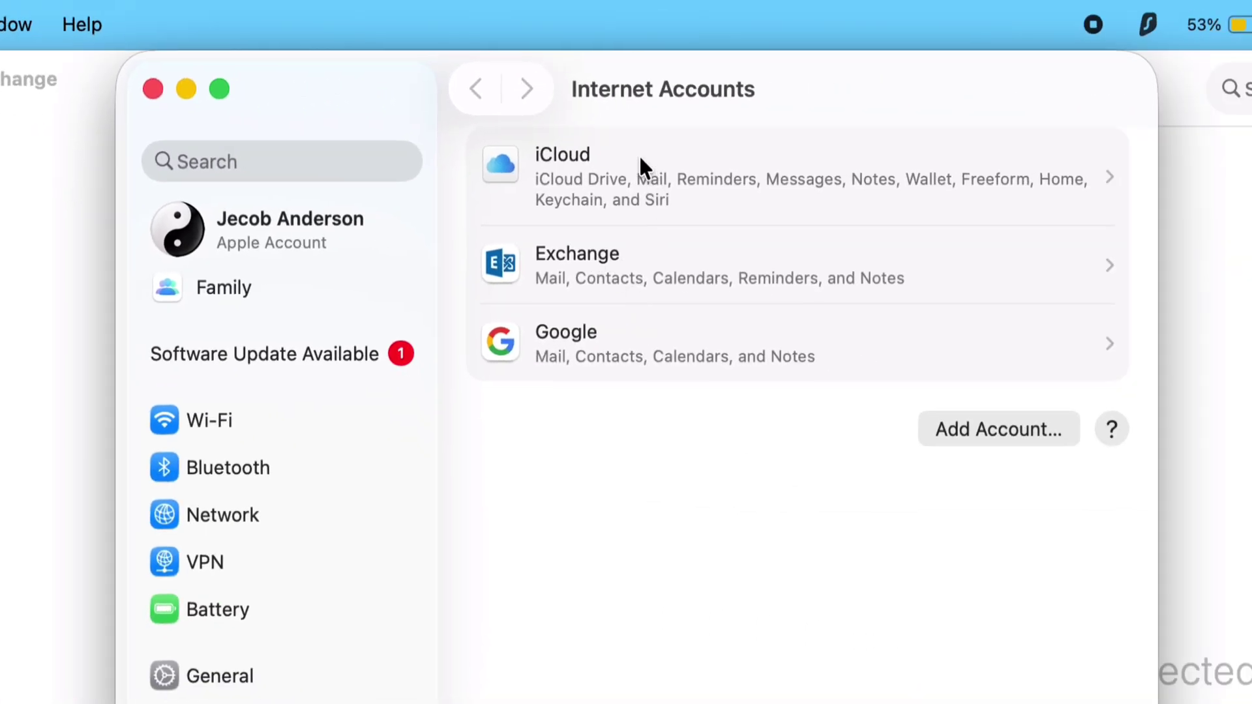
left_click(677, 342)
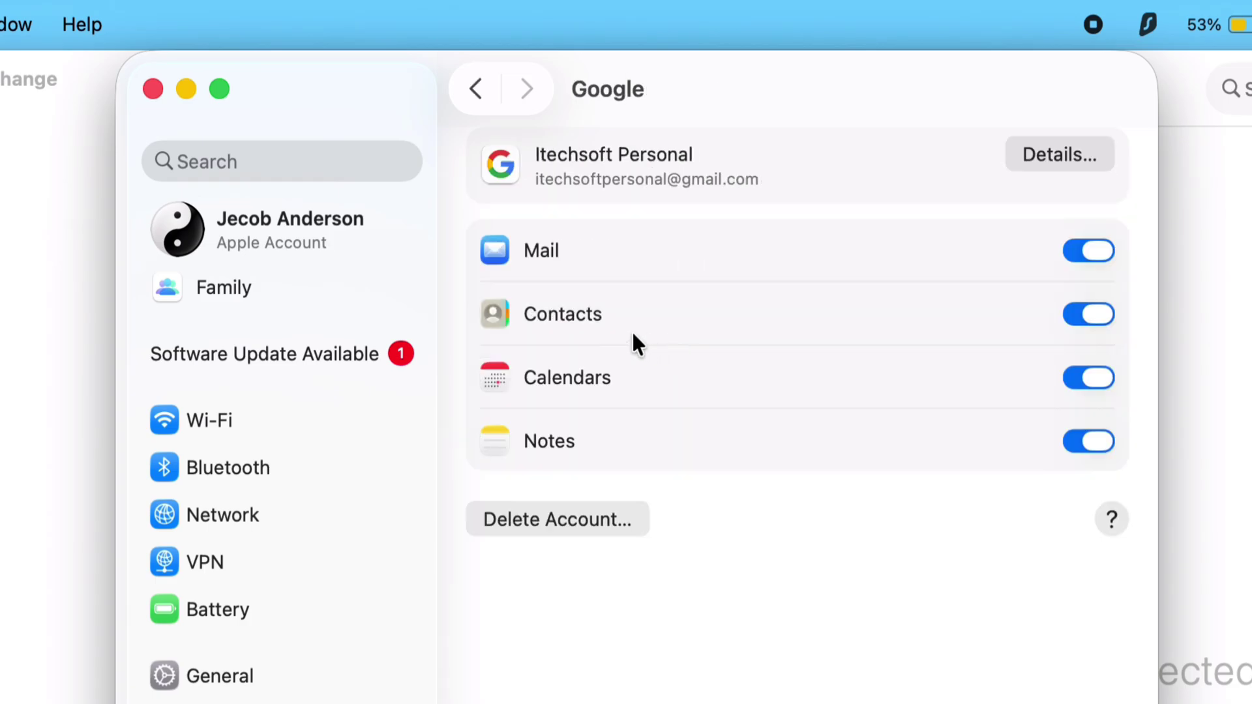
left_click(571, 519)
left_click(717, 458)
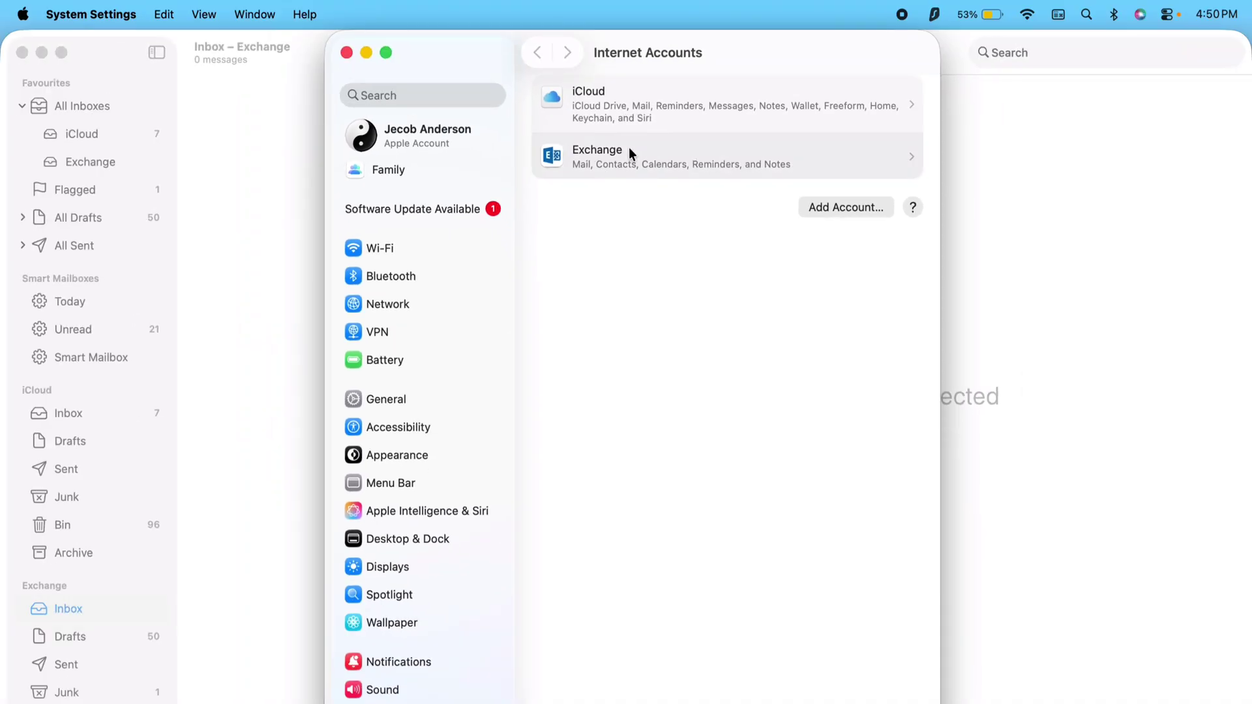
left_click(630, 152)
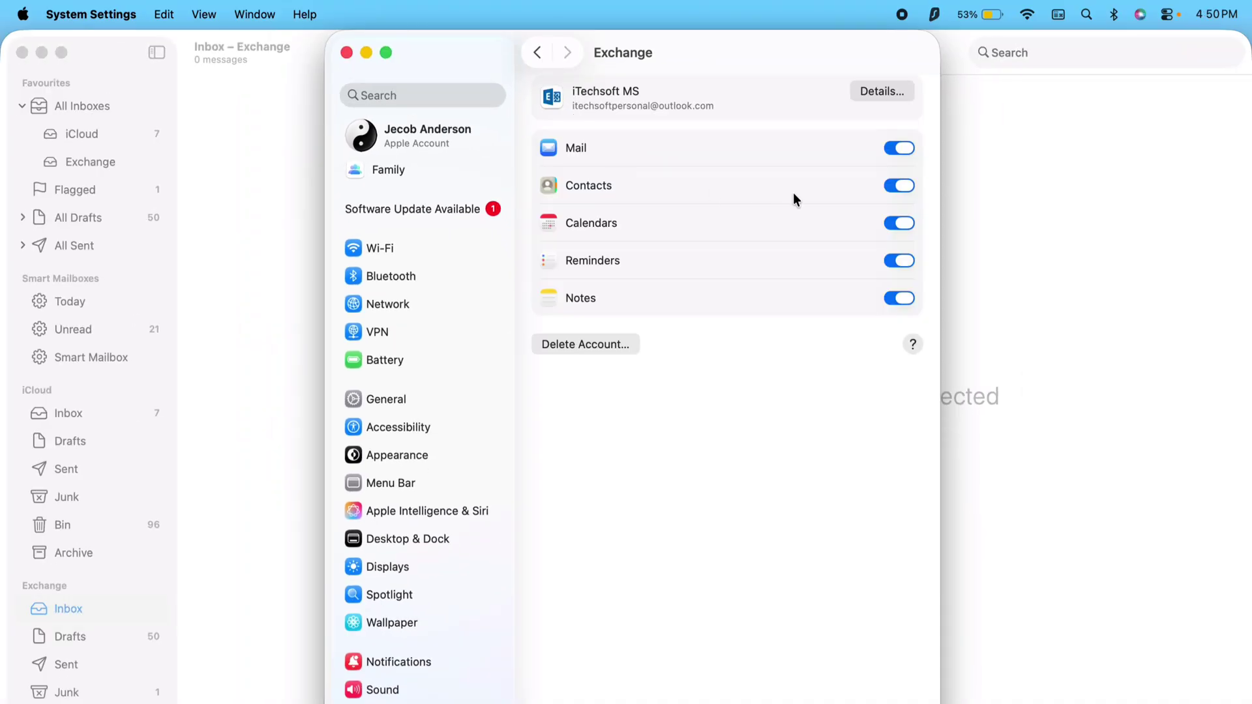
Close System Settings, then view Exchange Drafts and return to the Exchange Inbox
left_click(346, 52)
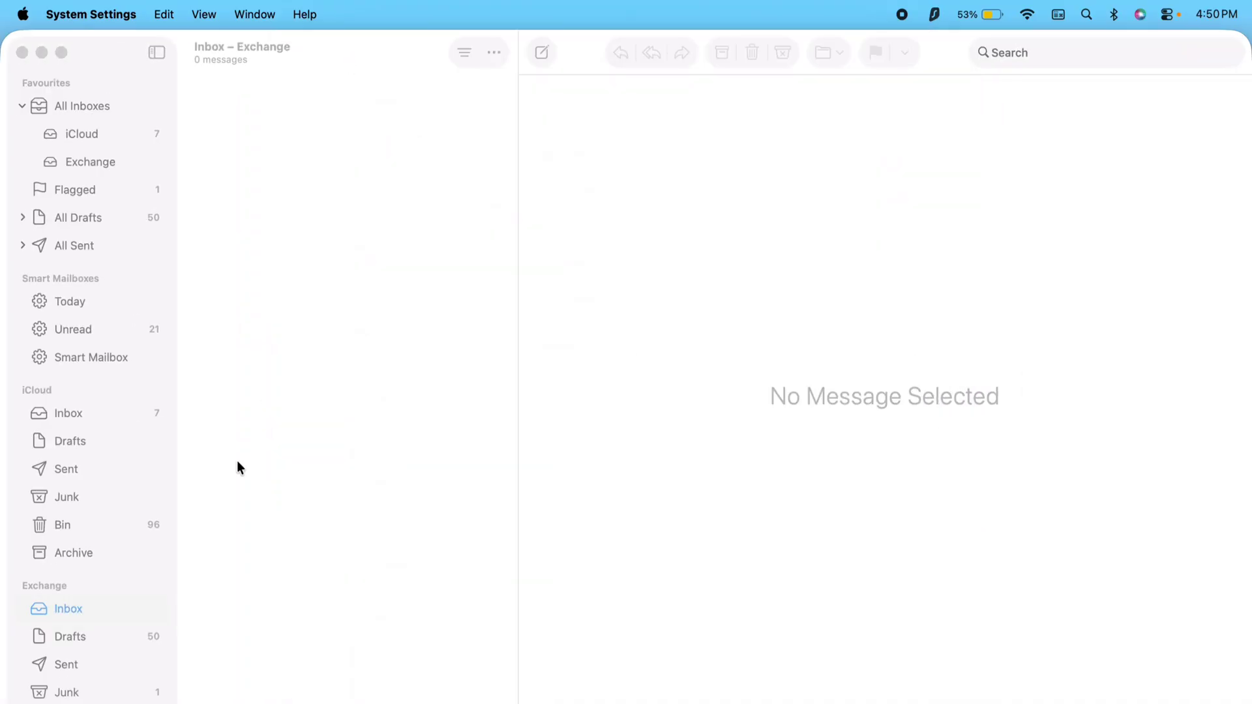
left_click(71, 638)
left_click(73, 611)
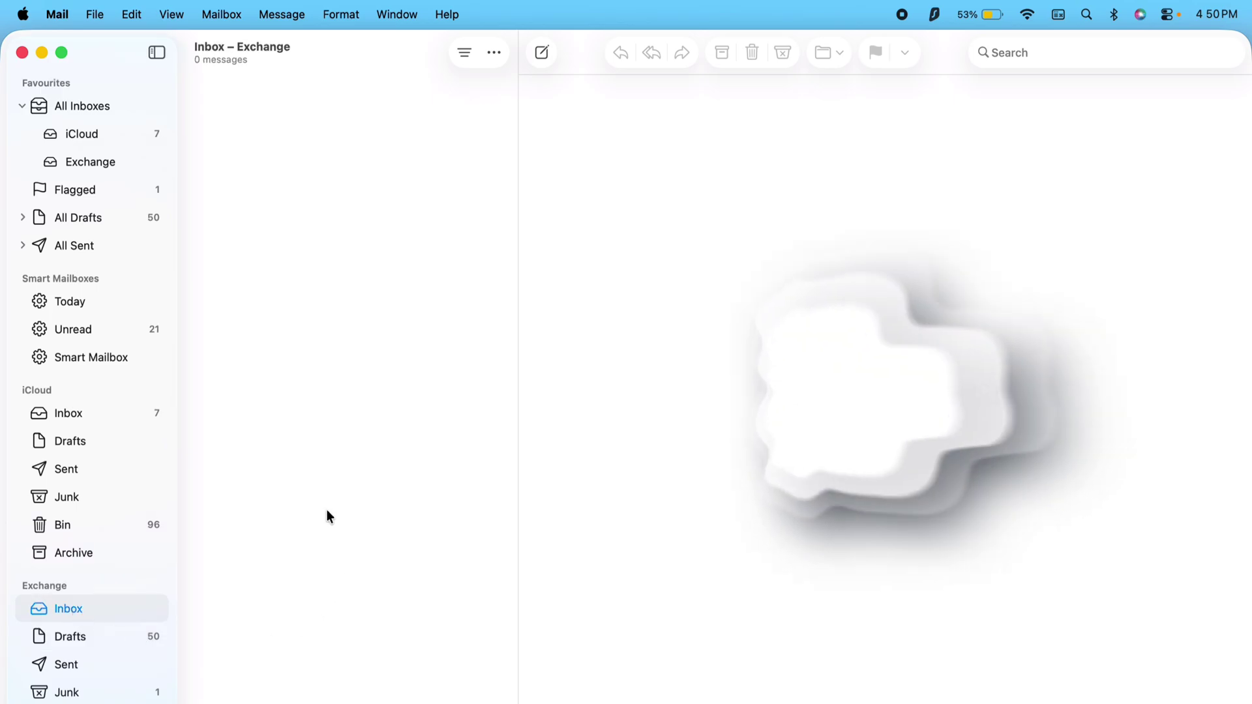